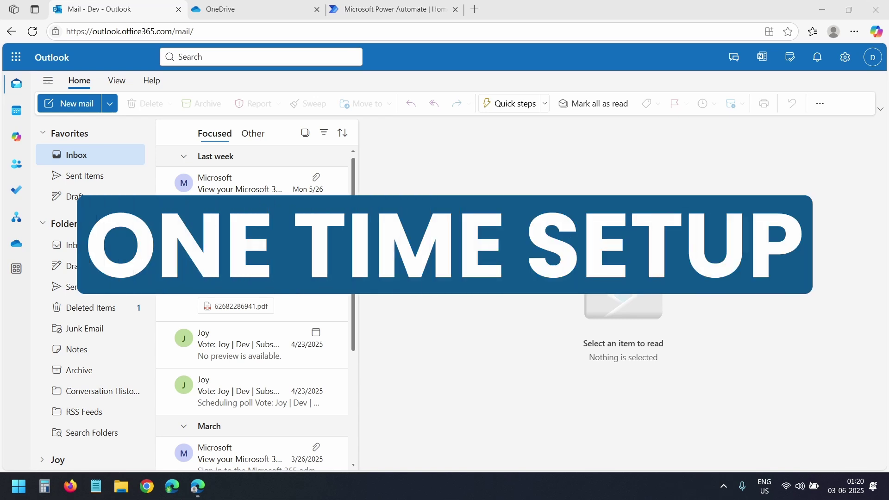
# Switch from the Outlook inbox to the Power Automate home page.
pyautogui.click(401, 9)
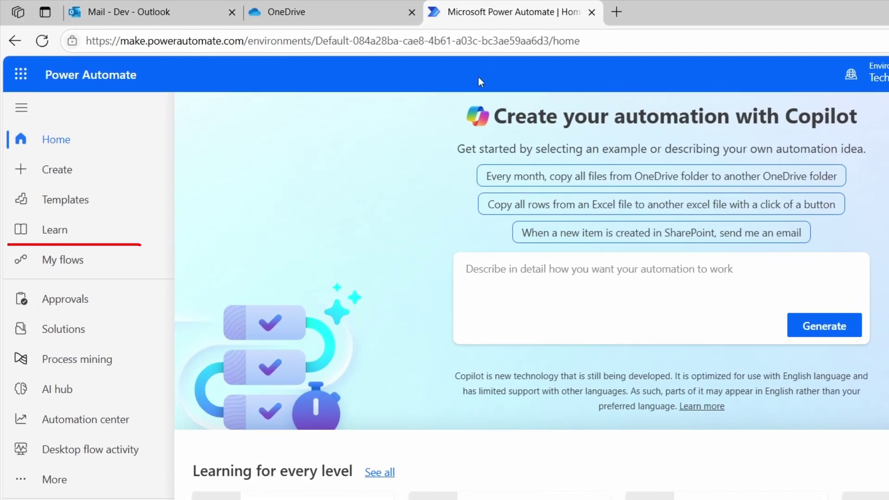
# From My flows, start a new automated cloud flow.
pyautogui.click(69, 261)
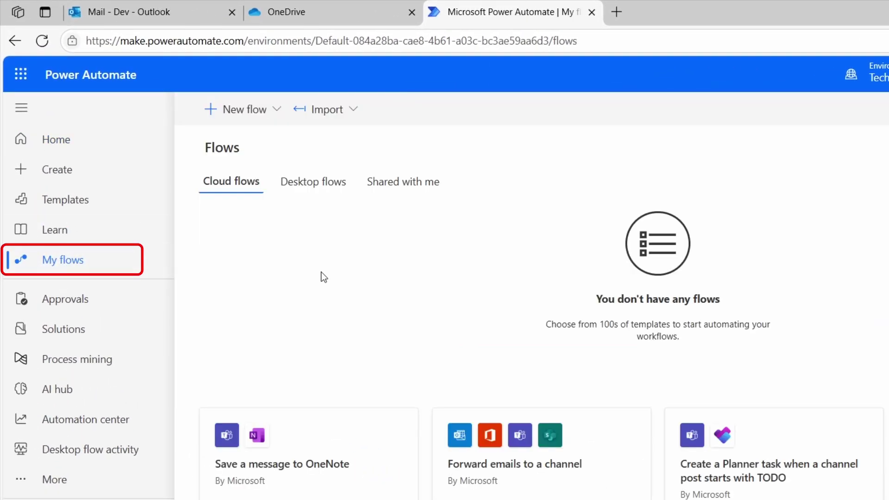
pyautogui.click(277, 113)
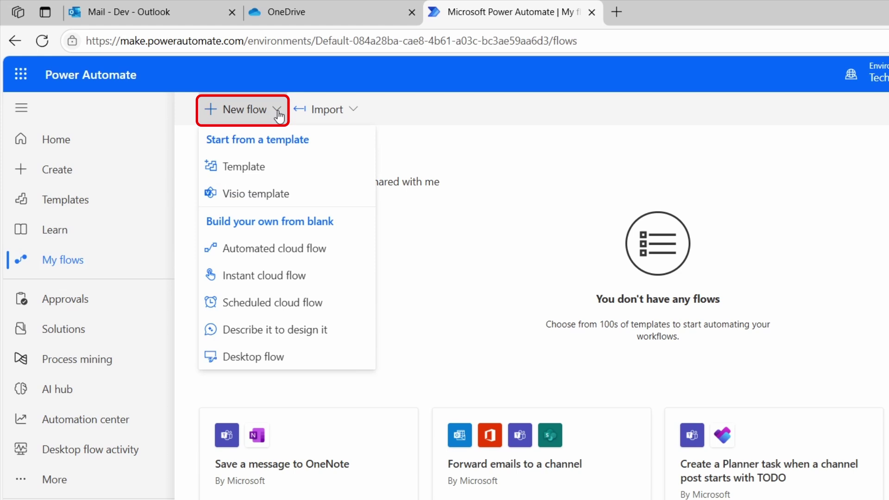
pyautogui.click(304, 253)
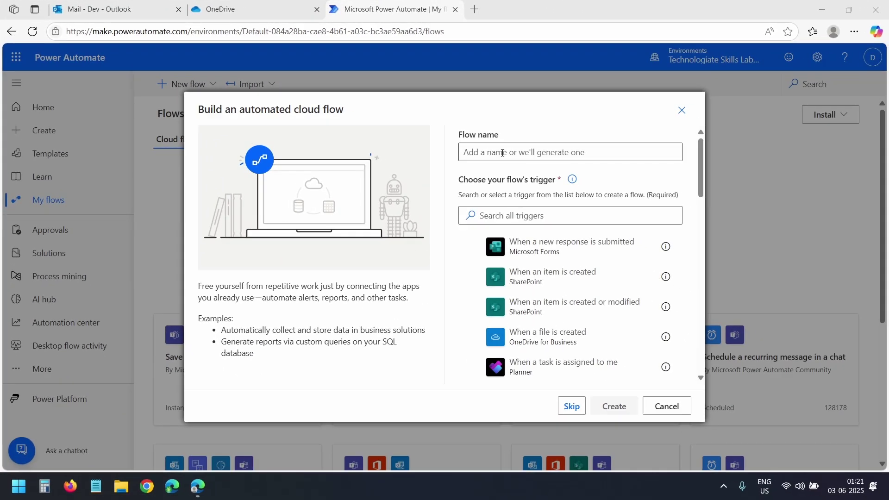
# Name it 'Back up Outlook emails', choose the When a new email arrives (V3) trigger, and create it.
pyautogui.click(502, 153)
pyautogui.write('Back up Outlook emails')
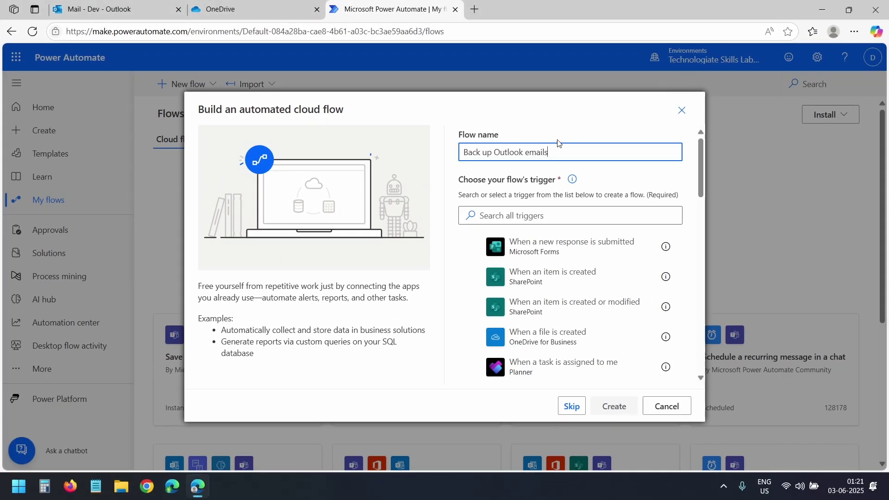
pyautogui.click(556, 216)
pyautogui.write('emai')
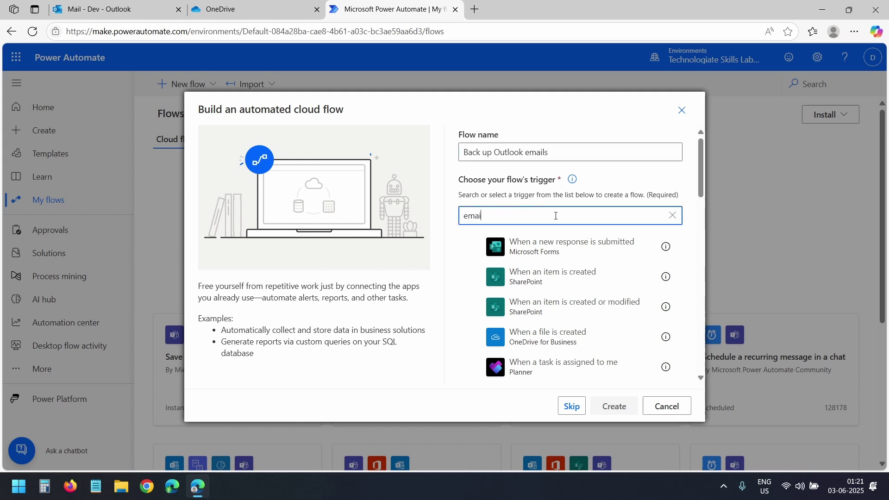
pyautogui.write('l')
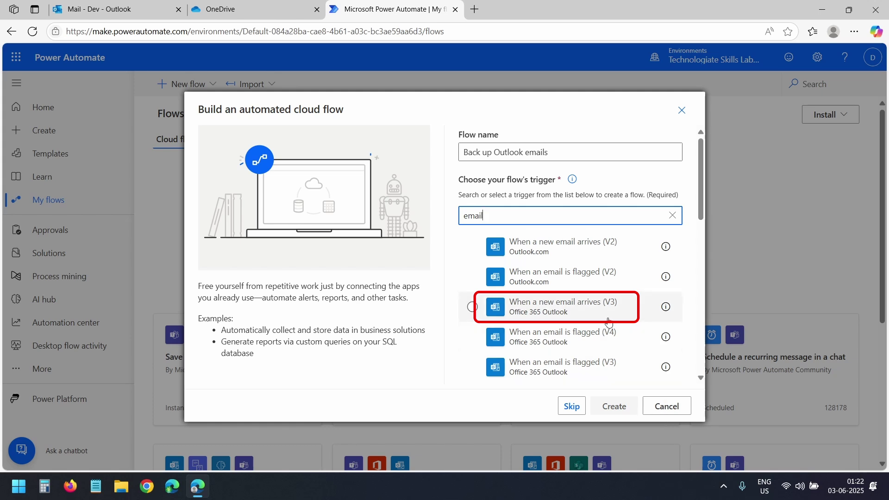
pyautogui.click(599, 308)
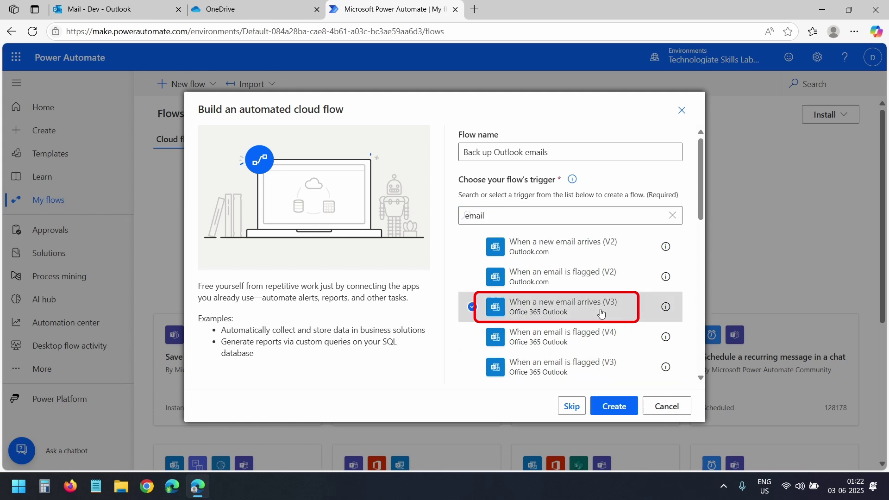
pyautogui.click(614, 406)
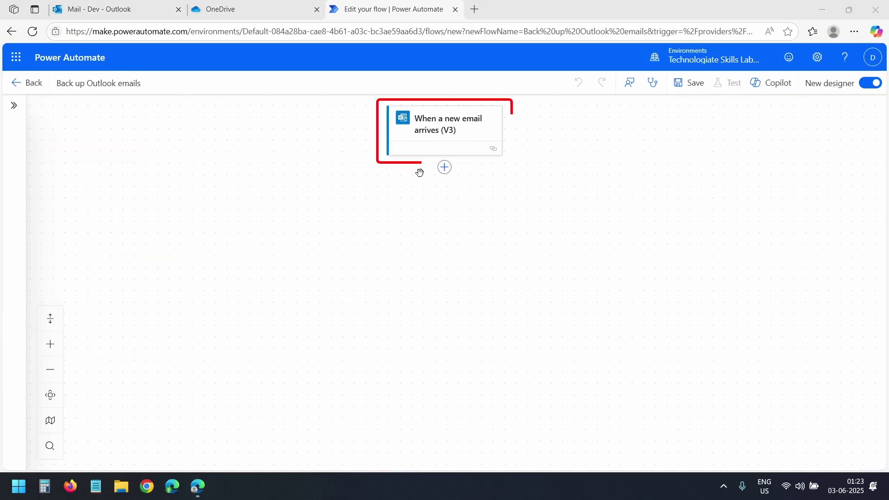
pyautogui.click(447, 129)
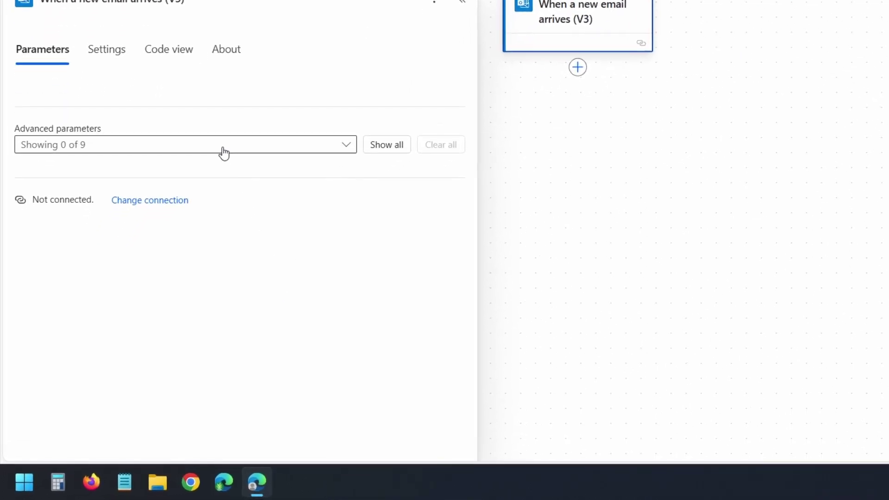
pyautogui.click(224, 153)
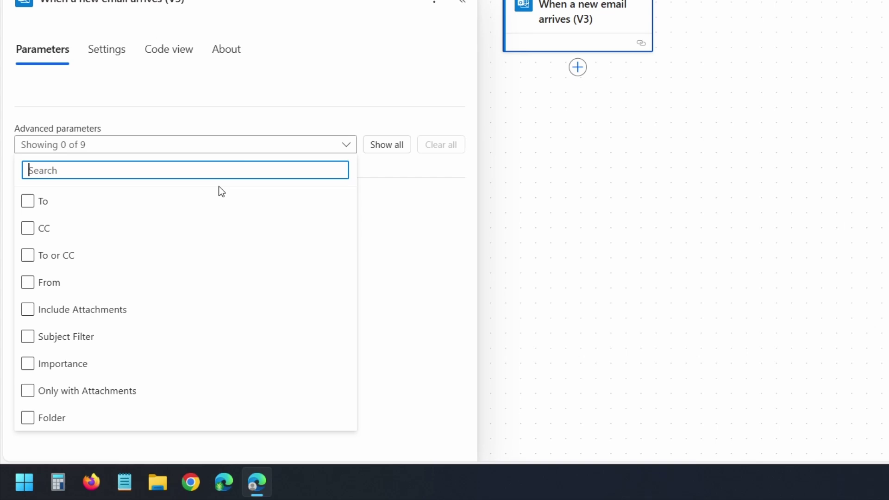
pyautogui.click(70, 283)
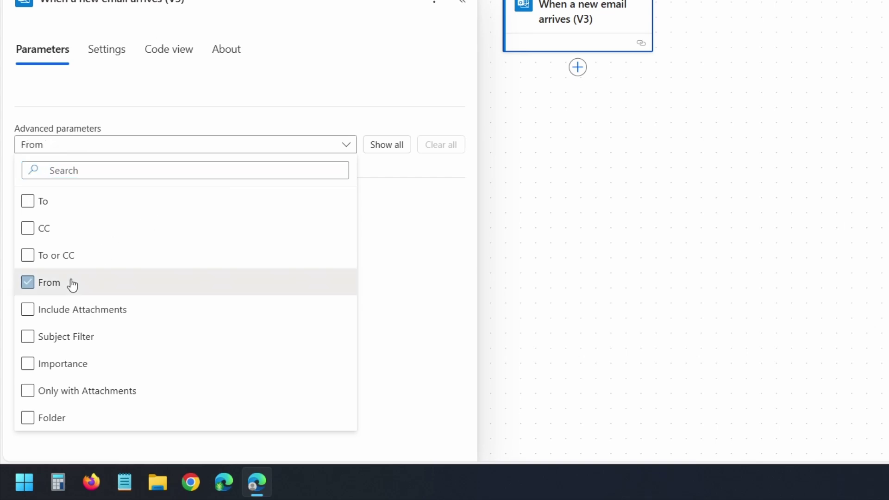
pyautogui.click(255, 202)
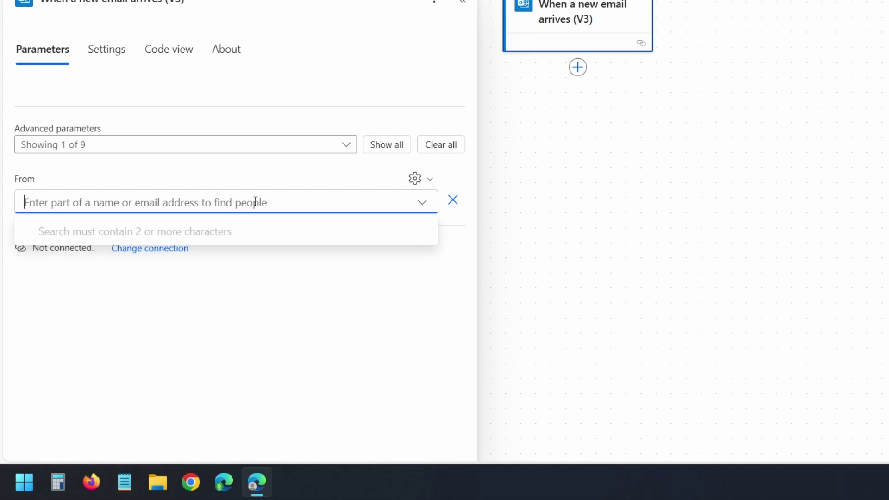
pyautogui.click(441, 144)
pyautogui.click(262, 143)
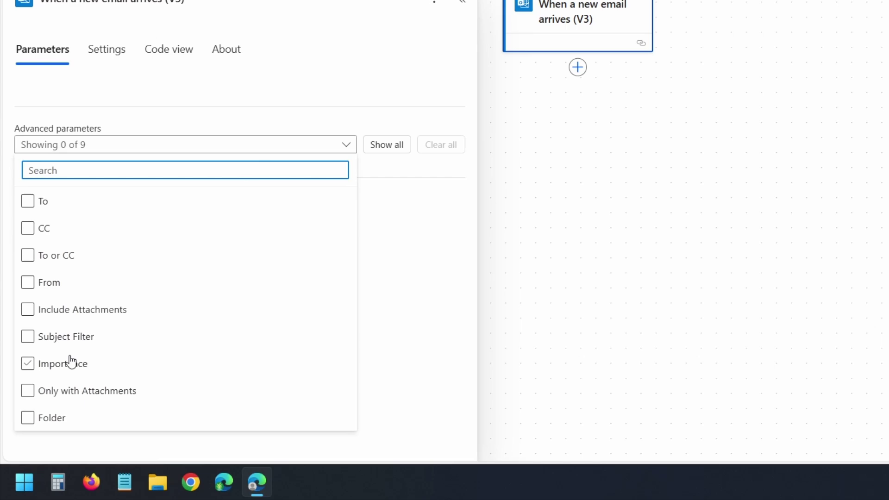
pyautogui.click(316, 114)
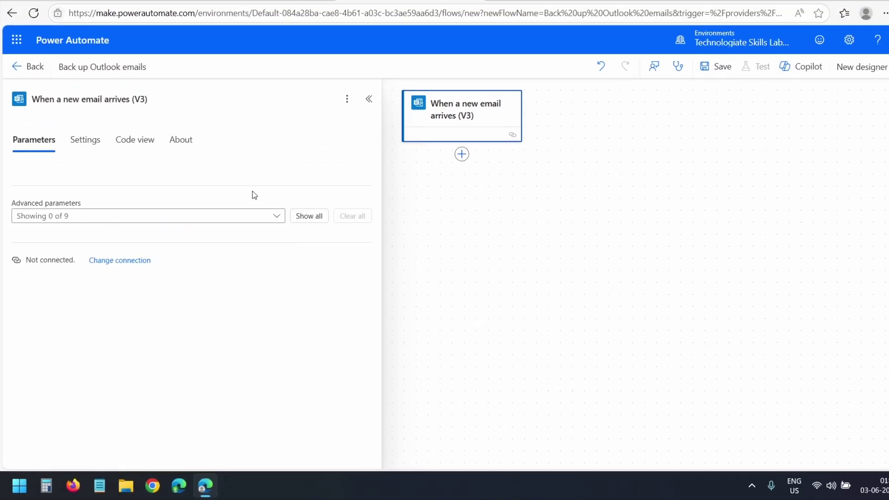
pyautogui.click(664, 136)
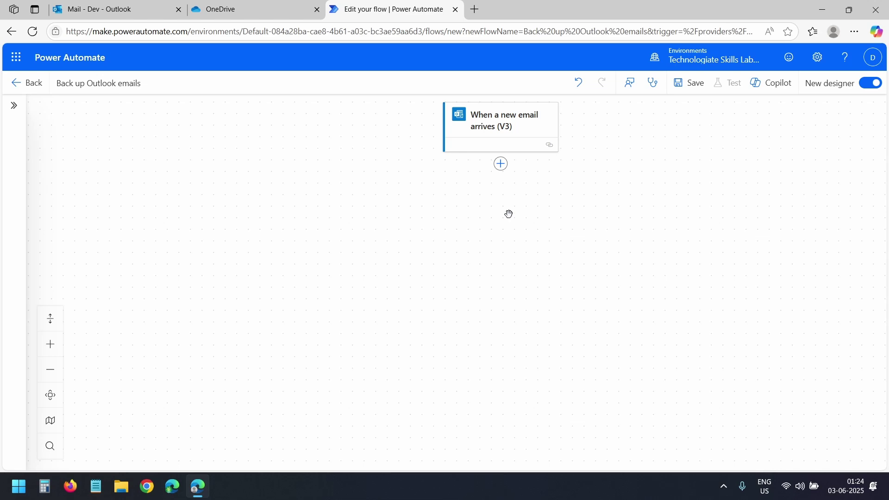
# Add an Export email (V2) action after the trigger.
pyautogui.click(501, 164)
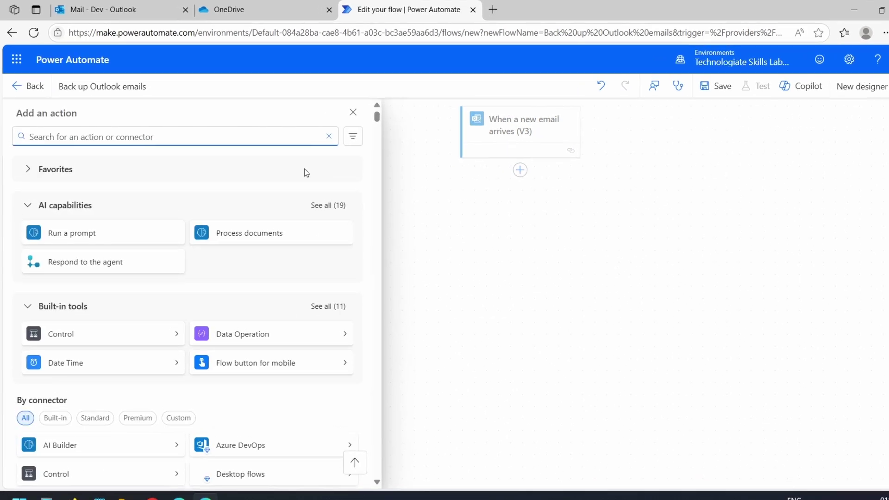
pyautogui.write('expo')
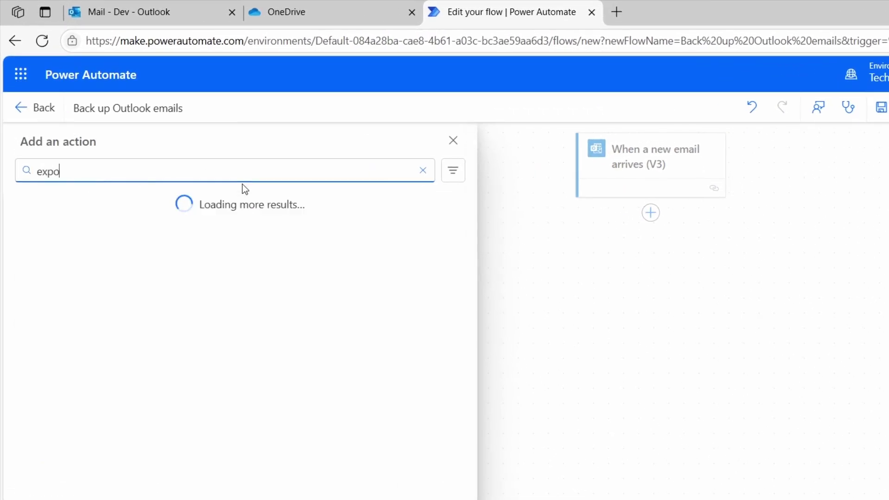
pyautogui.write('rt email')
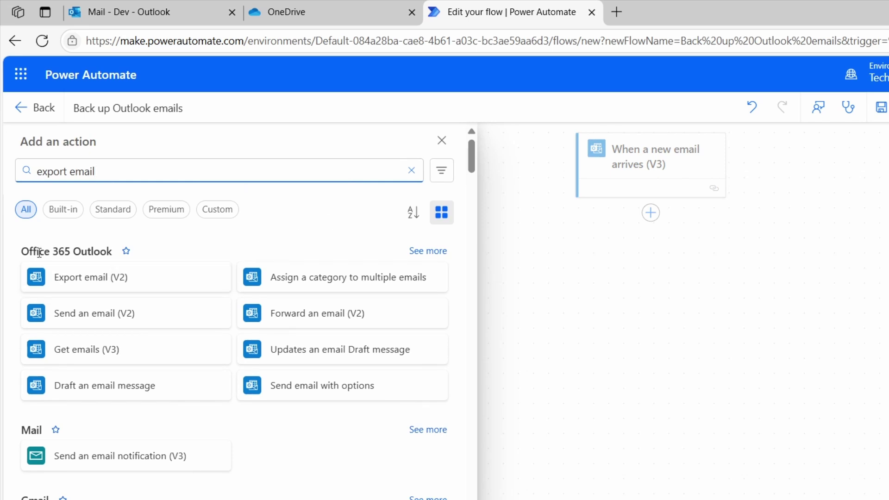
pyautogui.click(107, 282)
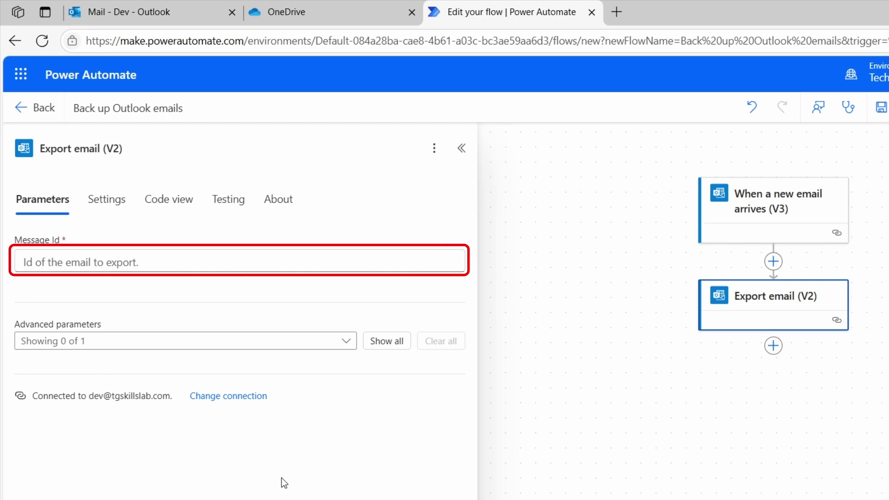
# Set its Message Id to the trigger's Message Id, then move over to OneDrive.
pyautogui.click(320, 256)
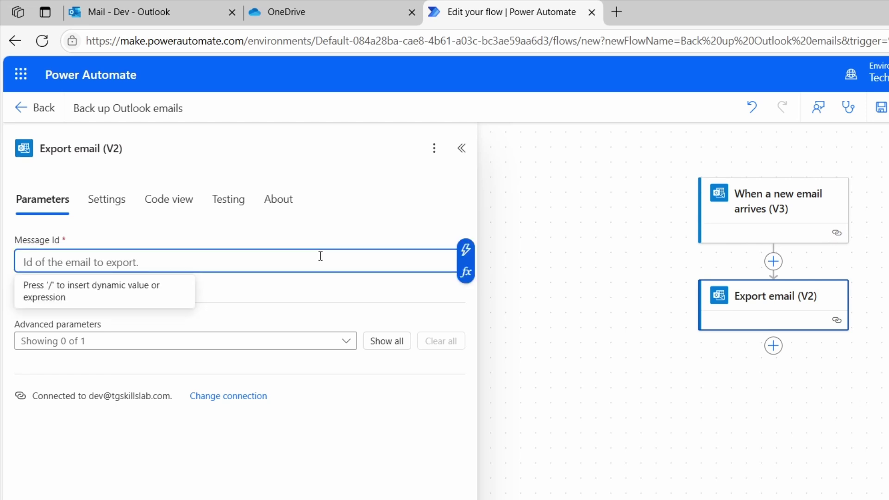
pyautogui.click(466, 253)
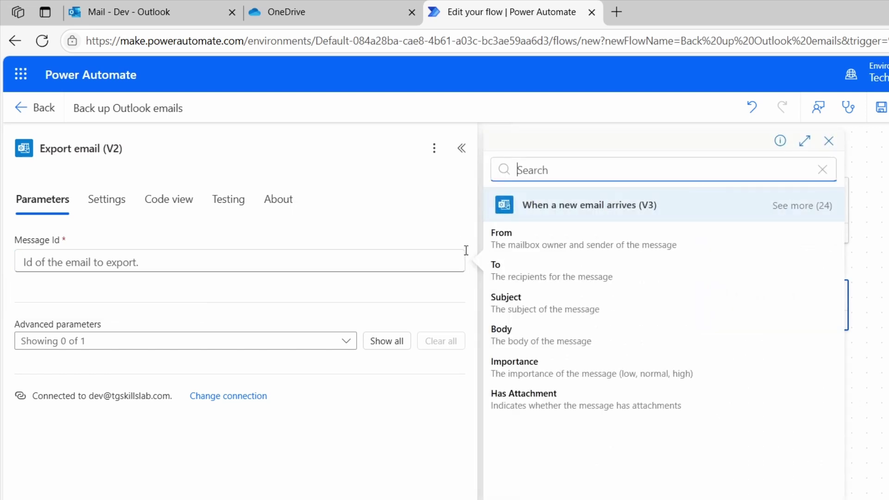
pyautogui.click(798, 208)
pyautogui.scroll(-3, 614, 420)
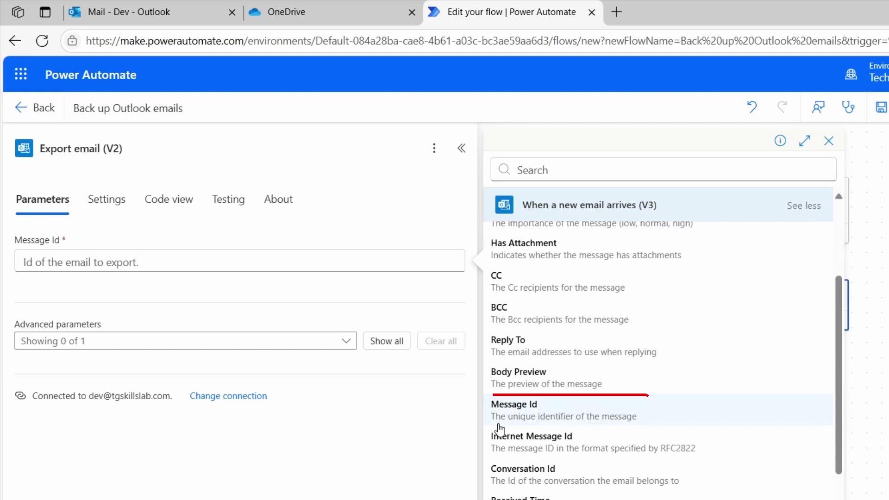
pyautogui.click(538, 419)
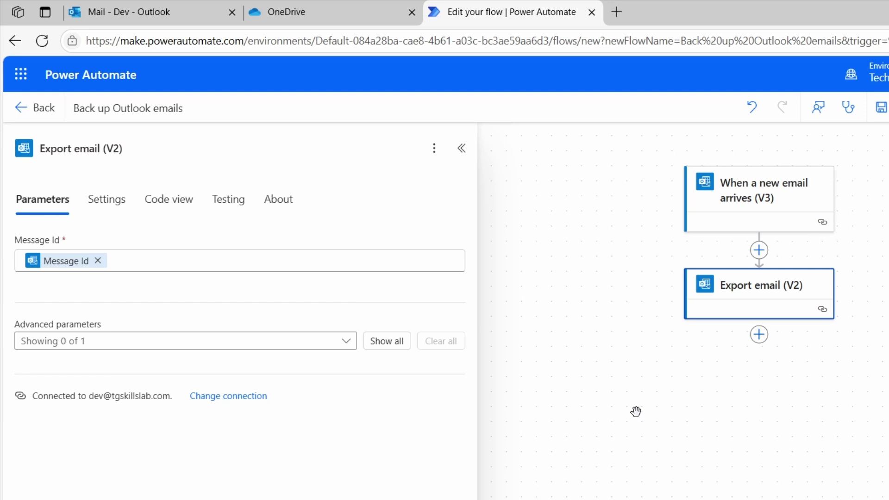
pyautogui.click(301, 6)
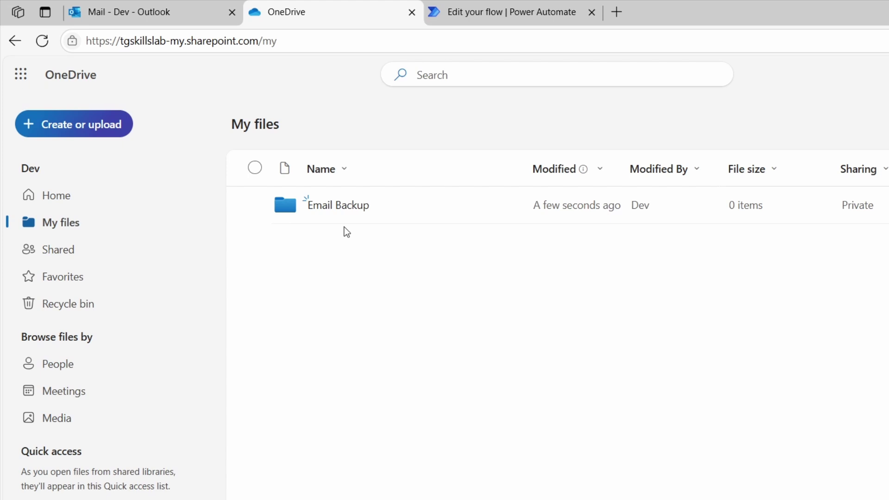
# Open the Email Backup folder in OneDrive and see that it holds no files.
pyautogui.click(343, 211)
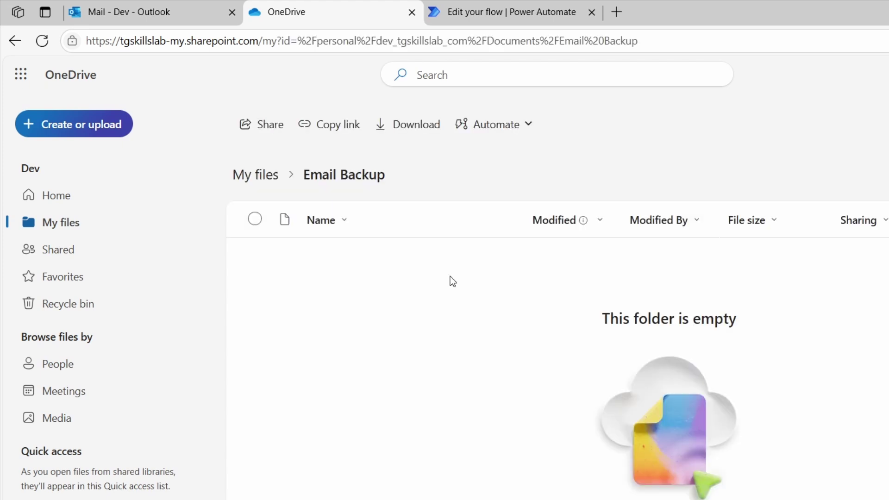
# Add a OneDrive for Business Create file step after Export email (V2), signed in with the work account.
pyautogui.click(493, 8)
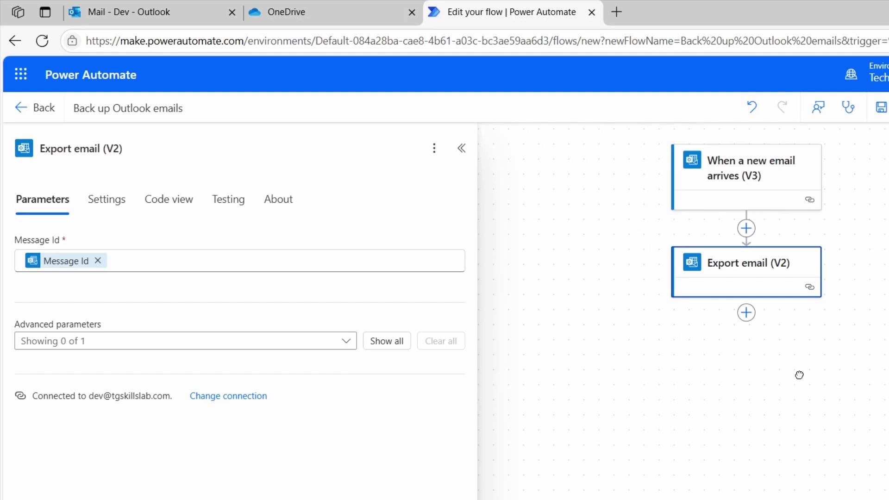
pyautogui.click(748, 314)
pyautogui.write('creat')
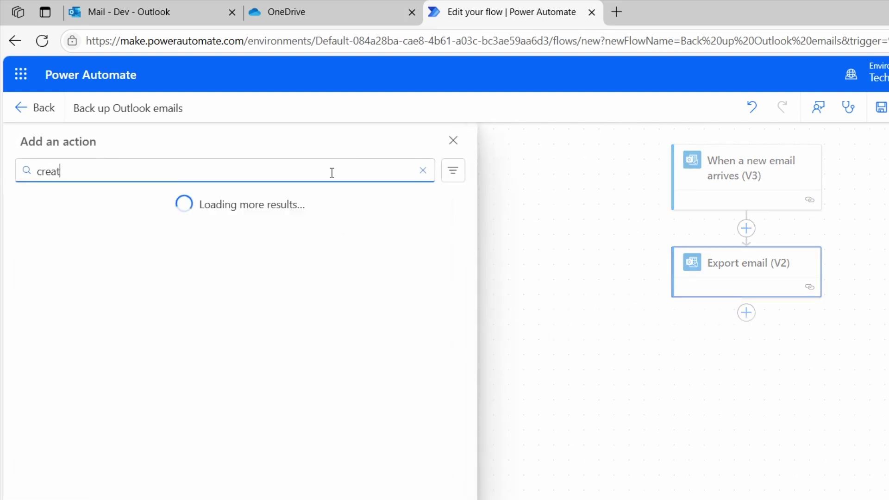
pyautogui.write('e file')
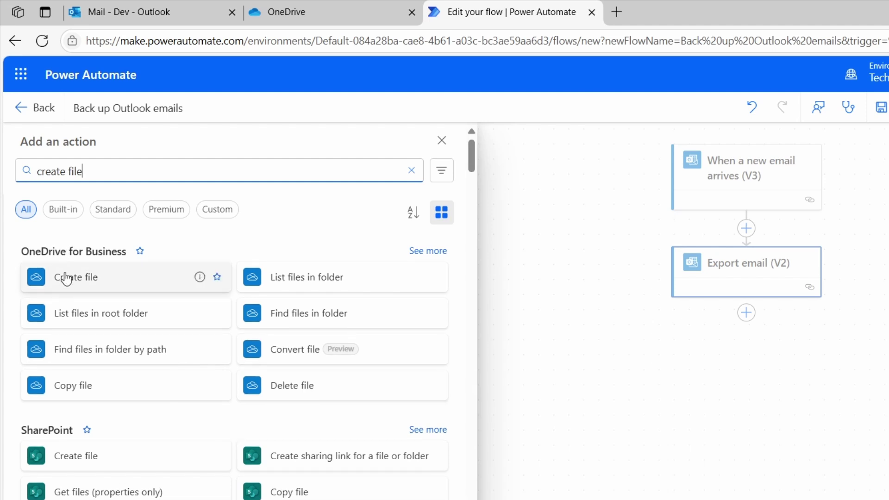
pyautogui.click(122, 287)
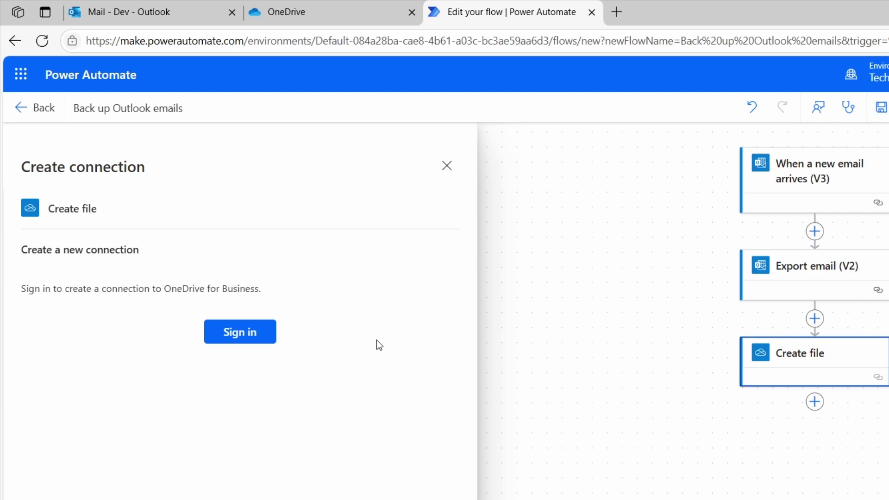
pyautogui.click(246, 336)
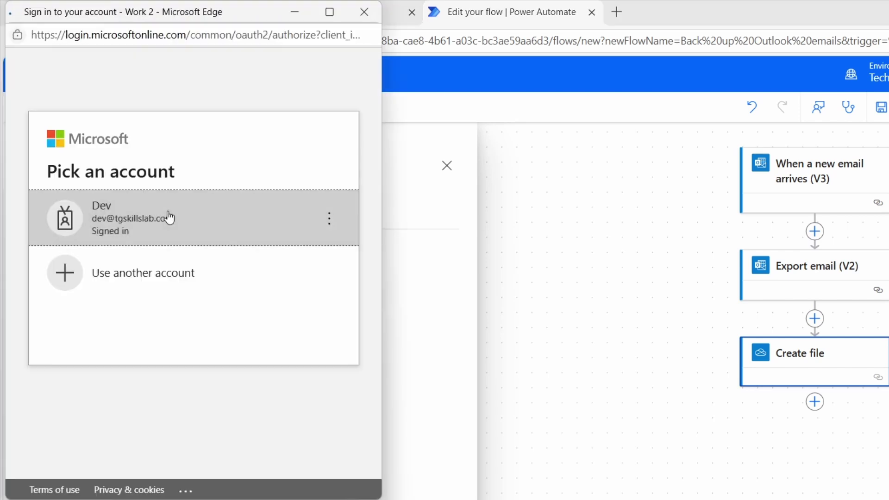
pyautogui.click(167, 212)
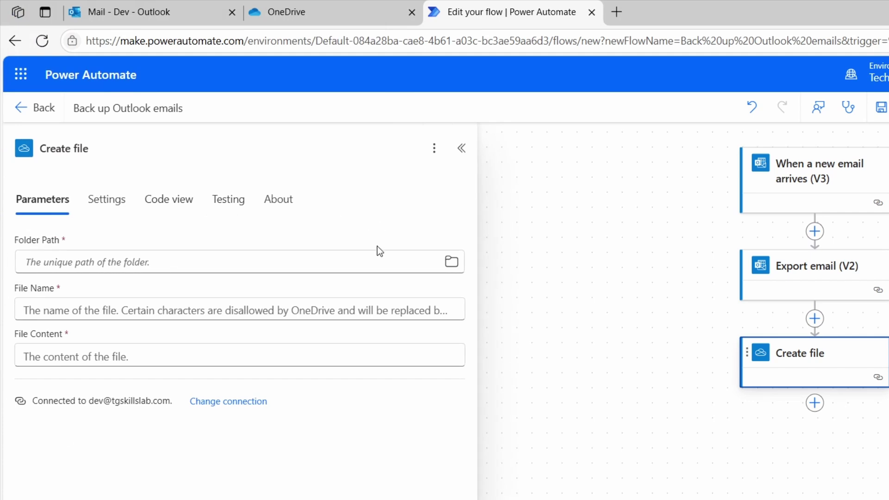
# Browse the Create file Folder Path picker into OneDrive's Root folder.
pyautogui.click(384, 269)
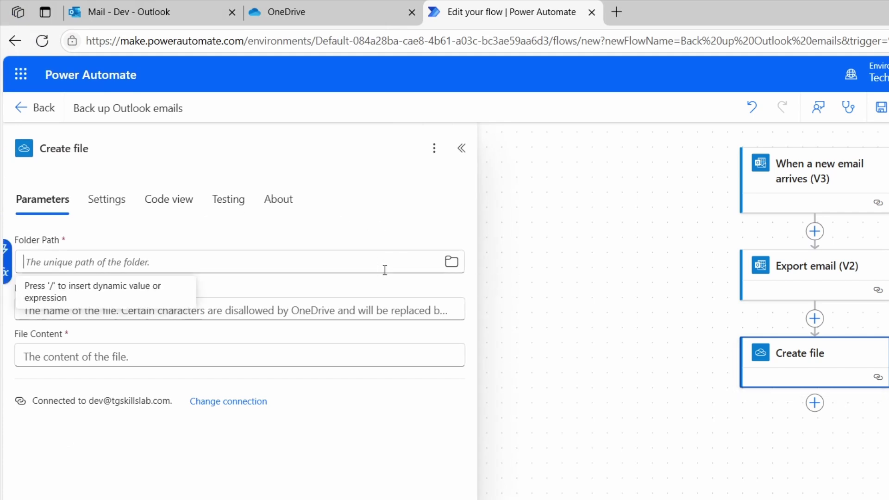
pyautogui.click(454, 267)
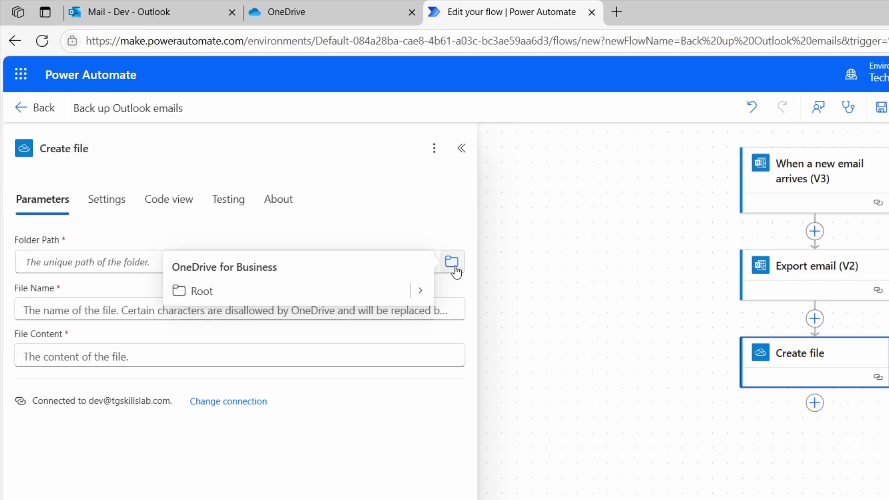
pyautogui.click(421, 291)
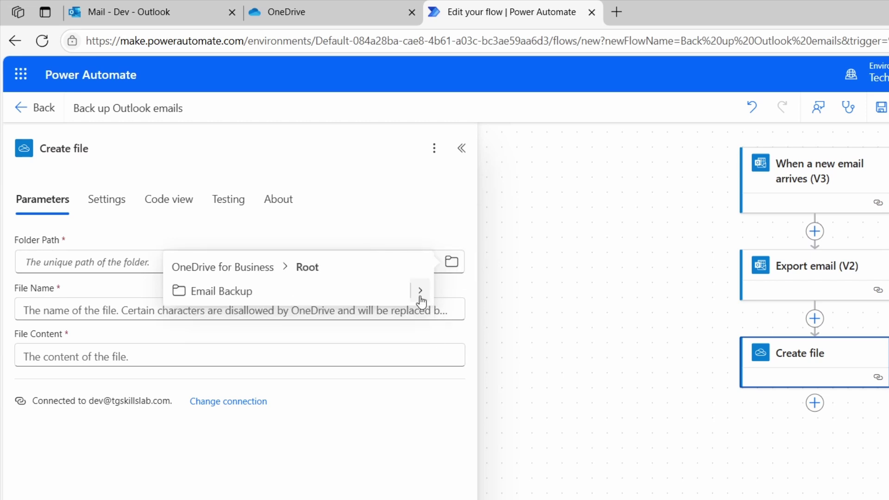
# Set Folder Path to /Email Backup and File Name to Subject - From.eml.
pyautogui.click(246, 295)
pyautogui.click(246, 300)
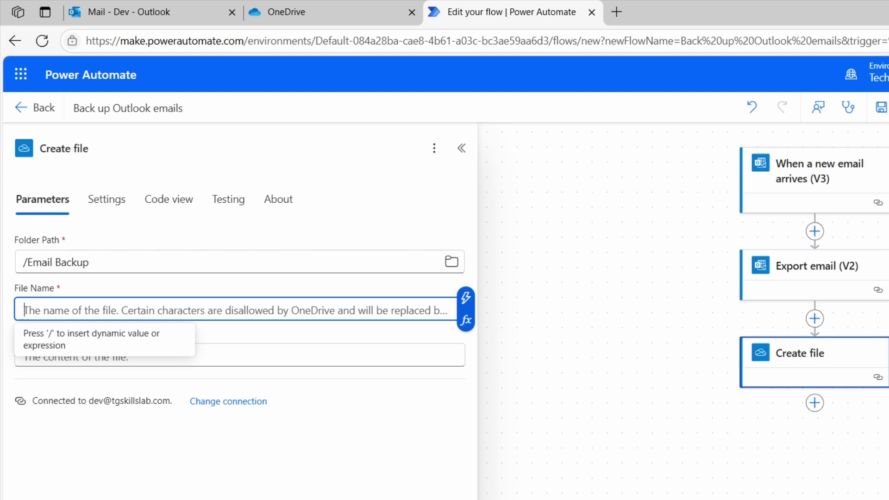
pyautogui.click(467, 300)
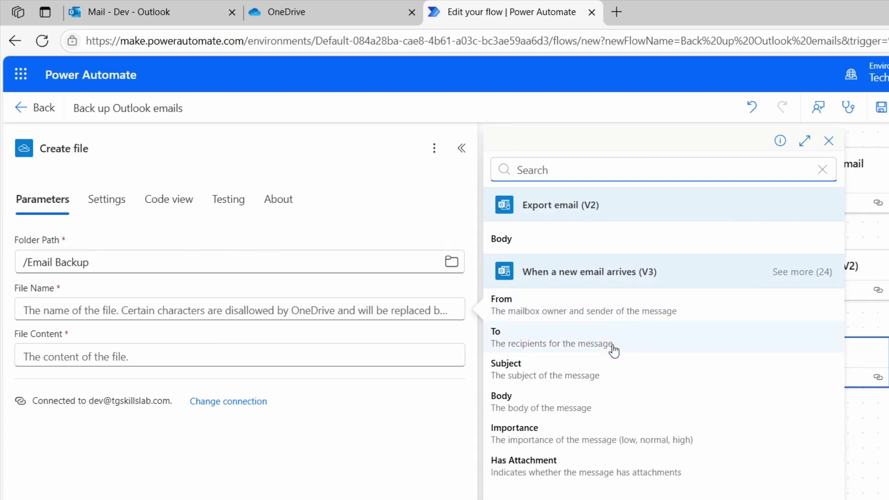
pyautogui.click(545, 376)
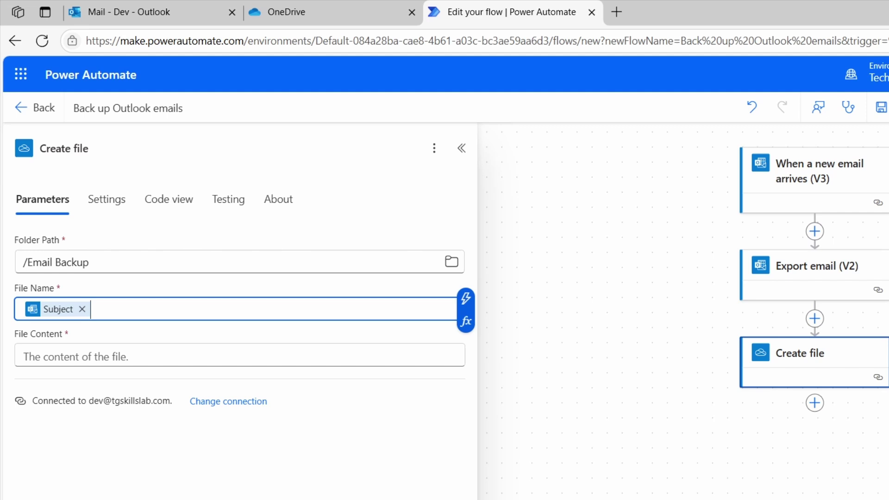
pyautogui.write('-')
pyautogui.click(468, 300)
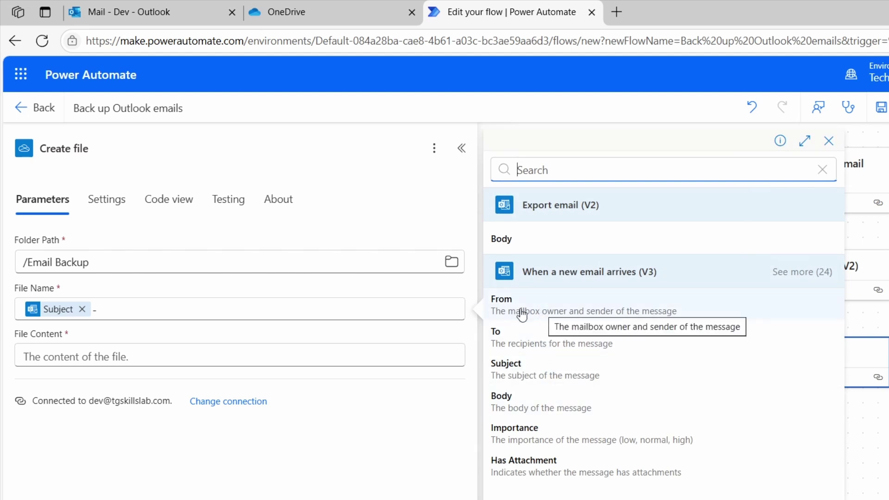
pyautogui.click(556, 311)
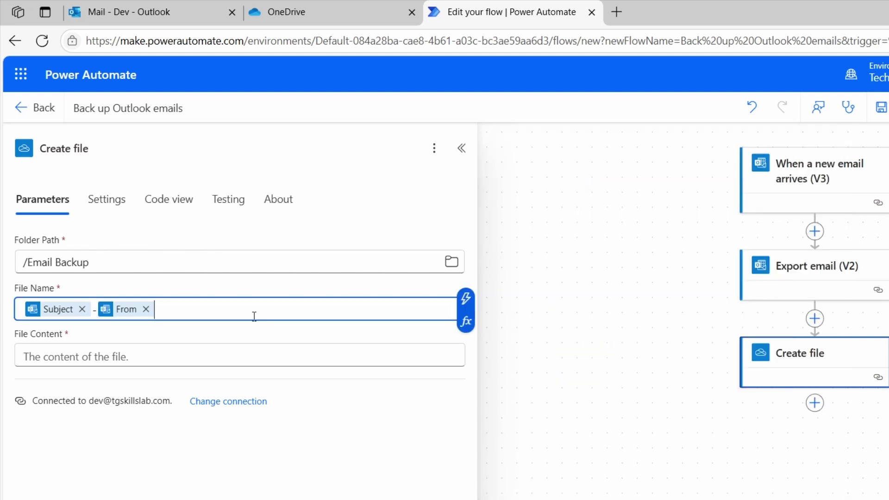
pyautogui.write('.eml')
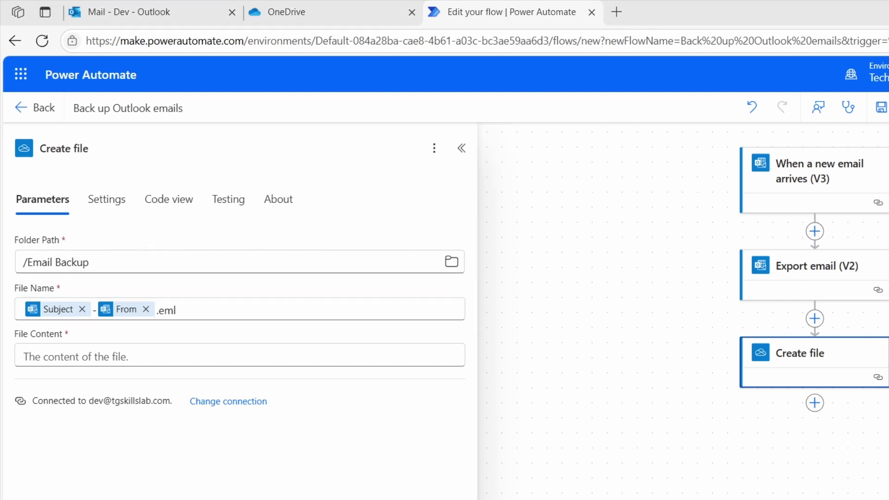
# Look through all the new email's dynamic fields, then close the list without adding any.
pyautogui.click(398, 307)
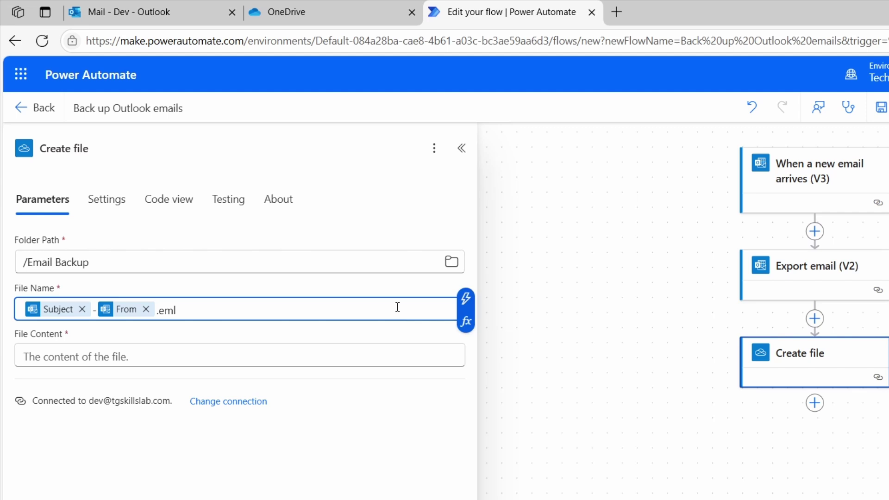
pyautogui.click(466, 299)
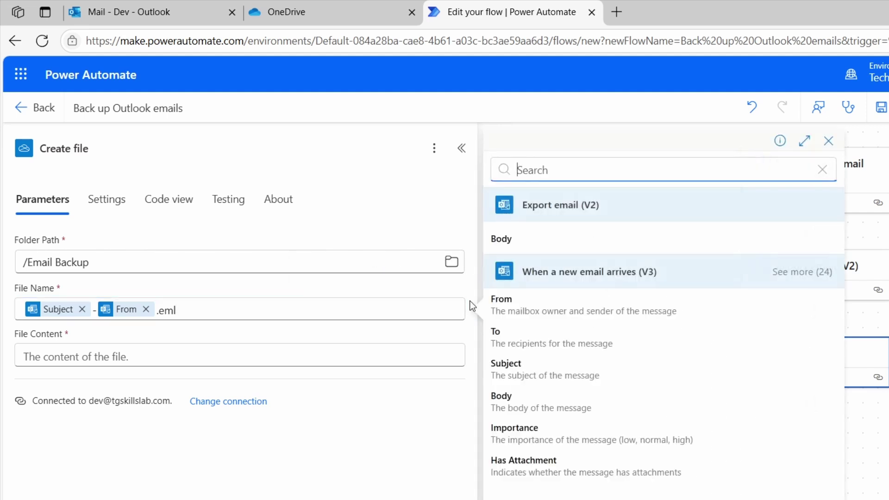
pyautogui.click(794, 273)
pyautogui.scroll(-3, 710, 381)
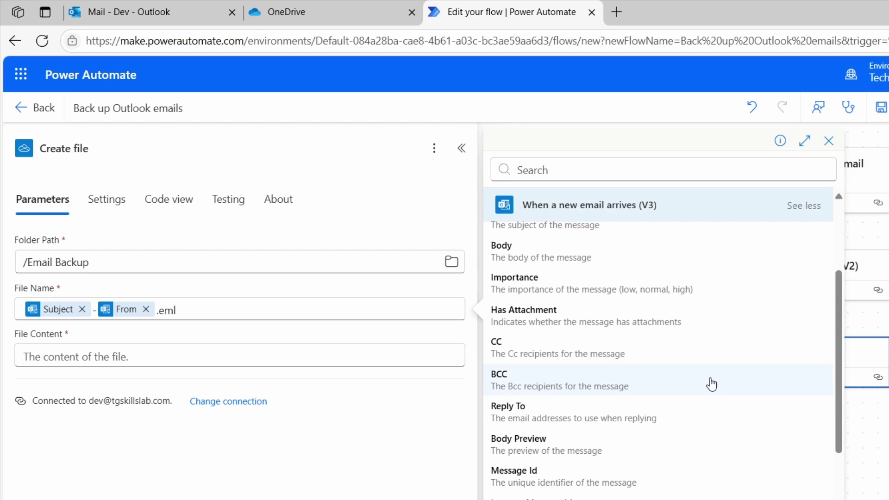
pyautogui.scroll(-3, 671, 408)
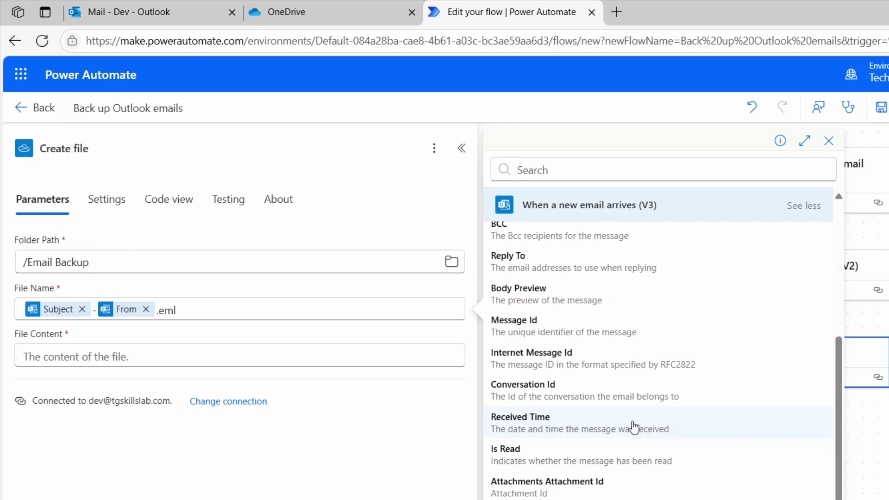
pyautogui.click(376, 422)
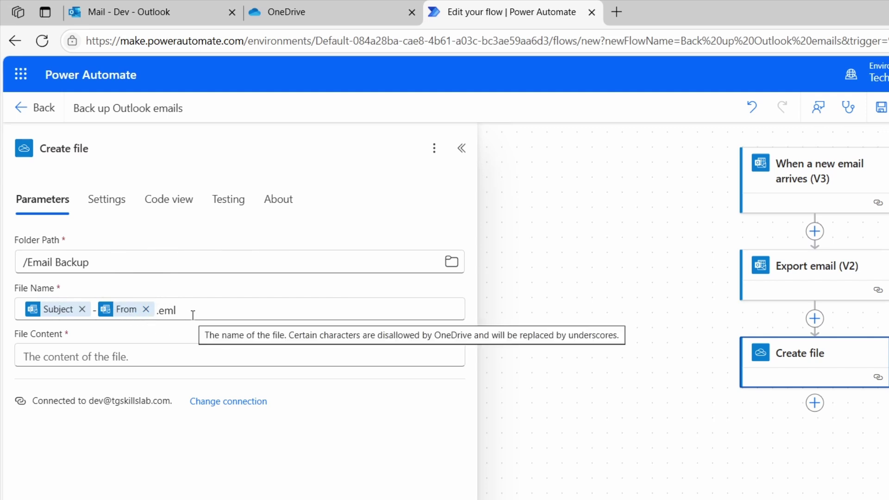
# Set Create file's File Content to the Body from Export email (V2).
pyautogui.click(403, 355)
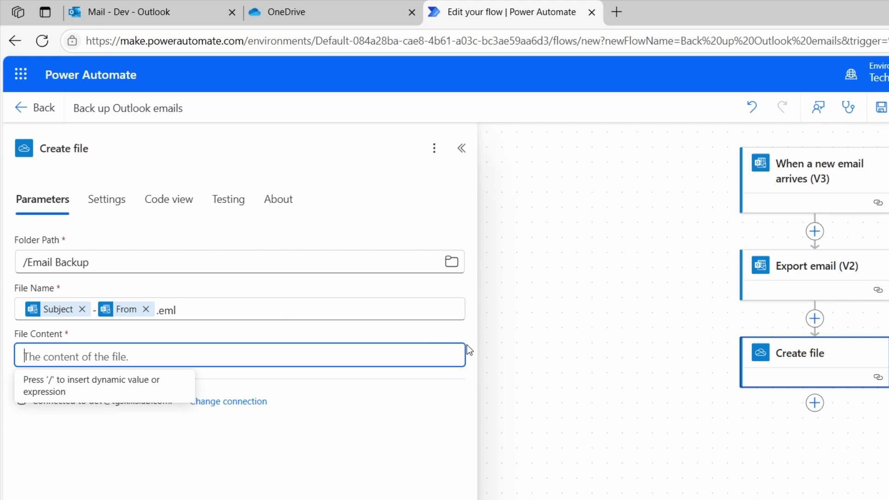
pyautogui.click(467, 346)
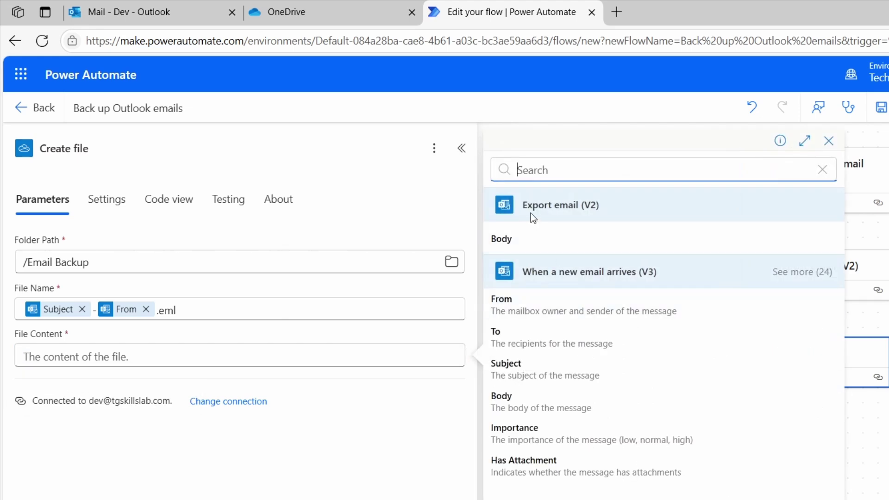
pyautogui.click(552, 237)
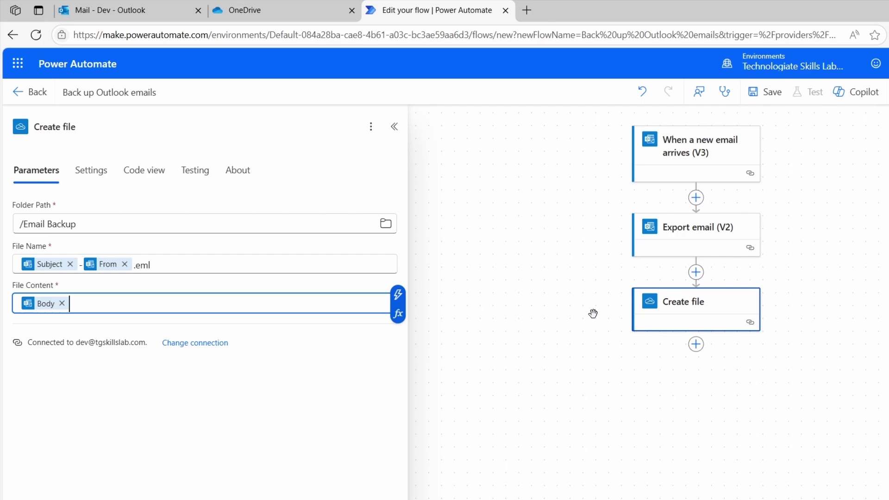
# Save the flow and start a manual test.
pyautogui.click(881, 108)
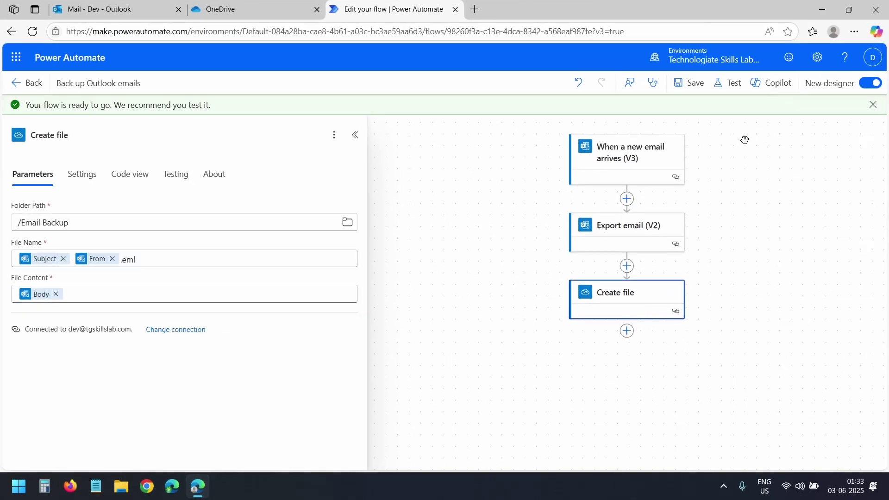
pyautogui.click(731, 84)
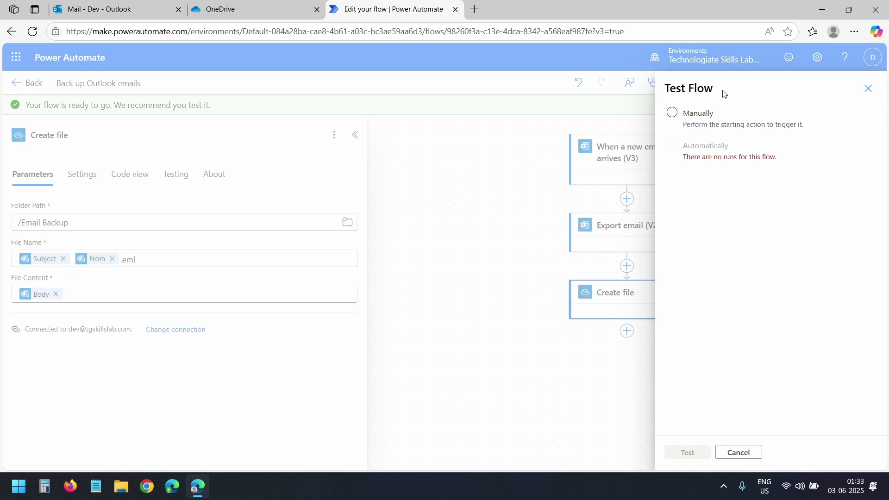
pyautogui.click(673, 114)
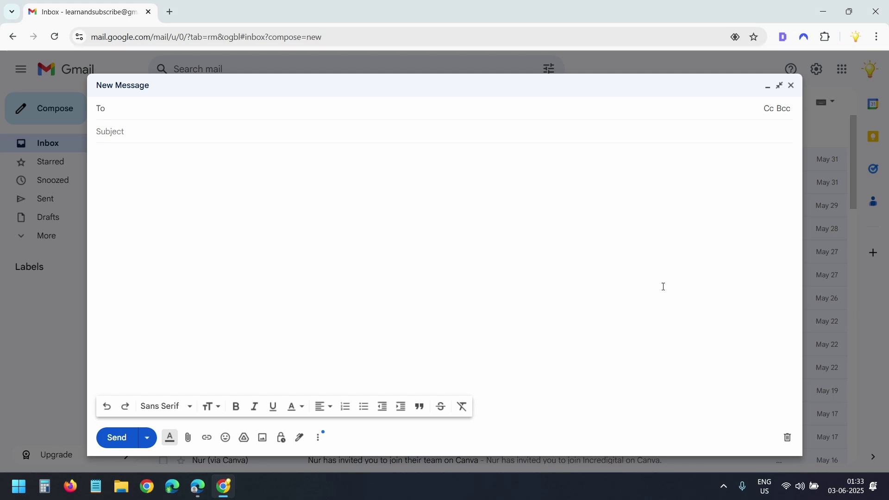
# Send the 'Save Outlook Email to OneDrive' email with Monthly_Bathroom_Checklist.pdf to the flow's mailbox.
pyautogui.click(466, 131)
pyautogui.write('Save Outlook Email to OneDrive')
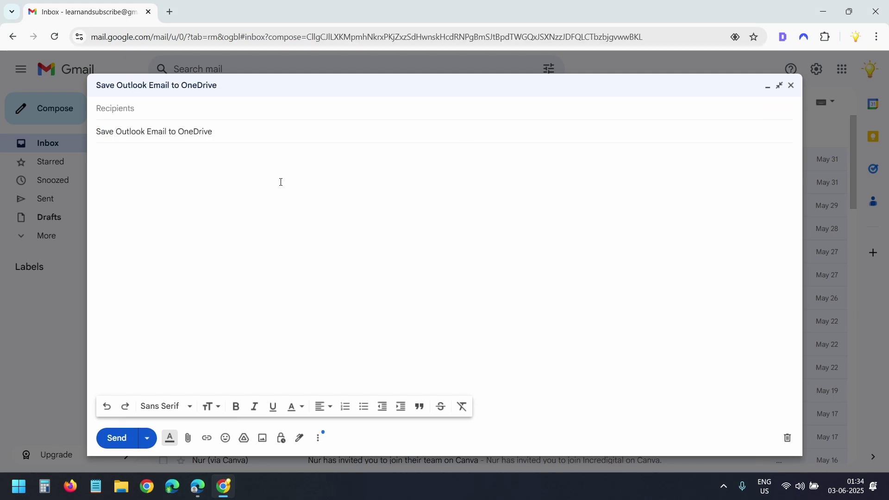
pyautogui.click(281, 182)
pyautogui.write('Hey Dev,  Just sending this email to test our Power Automate flow — it should automatically back this up to OneDrive.  If you’re trying out the same setup, this is a great way to confirm that everything is working.  Attached is a quick checklist that you can use as well.  P.S. If you’re into time-saving tech like this, don’t forget to subscribe for more tutorials.  Cheers, Technologiate')
pyautogui.click(207, 115)
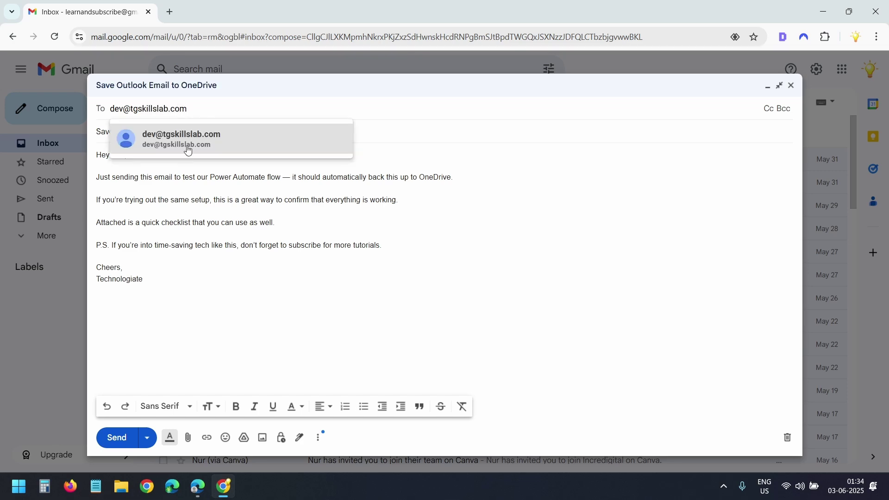
pyautogui.click(199, 391)
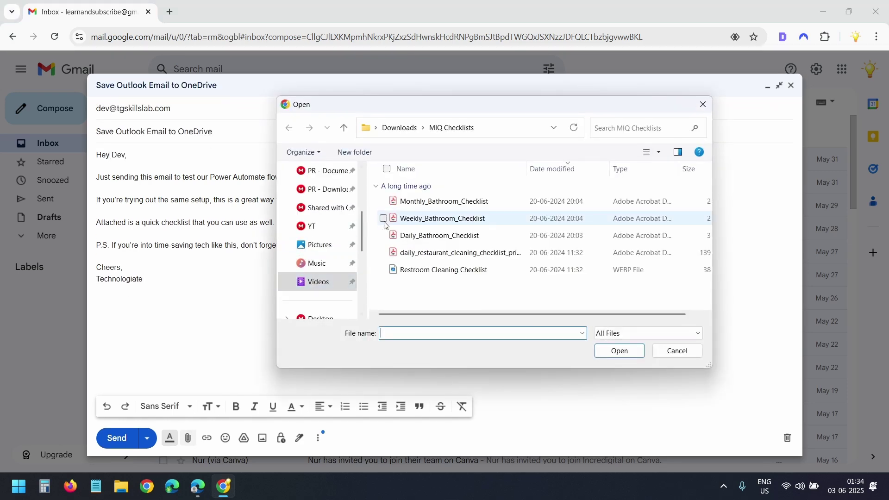
pyautogui.doubleClick(423, 200)
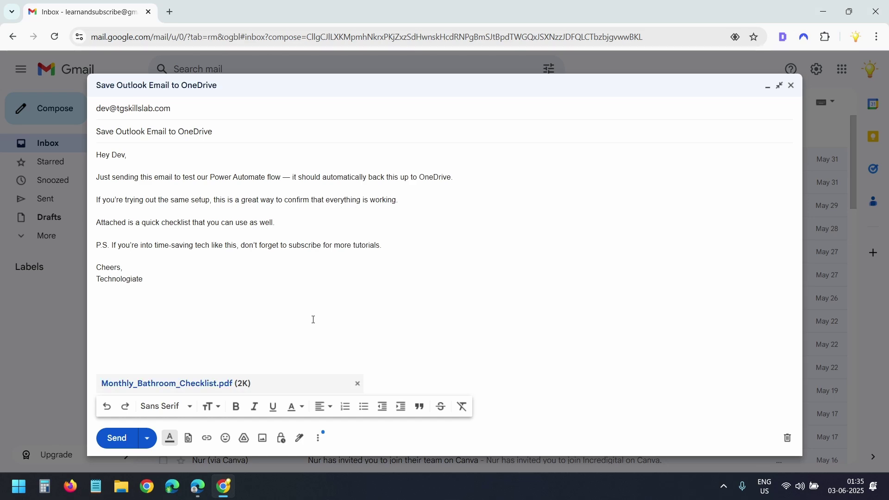
pyautogui.click(117, 438)
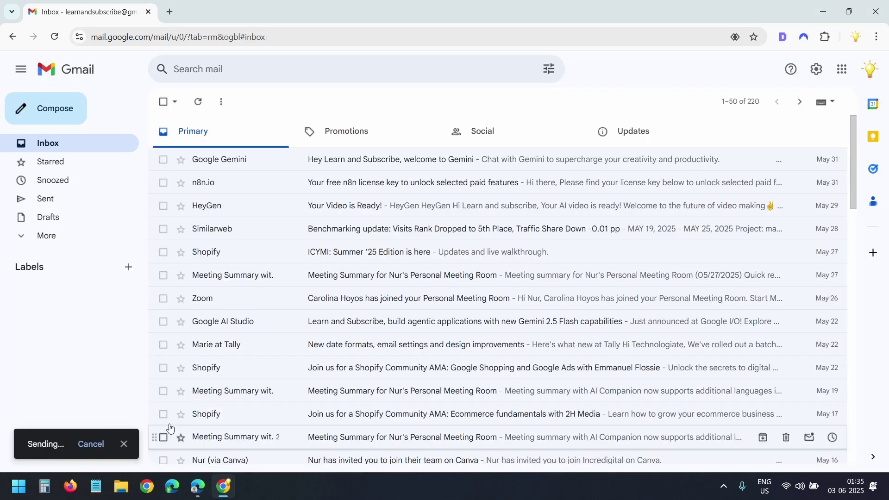
# Confirm the test email arrived in the Outlook inbox, then return to the flow's run.
pyautogui.click(203, 489)
pyautogui.click(100, 9)
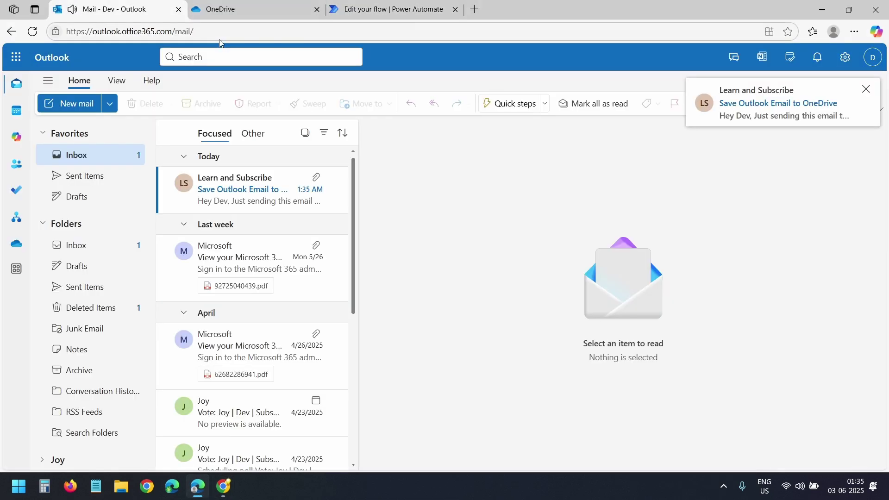
pyautogui.click(394, 10)
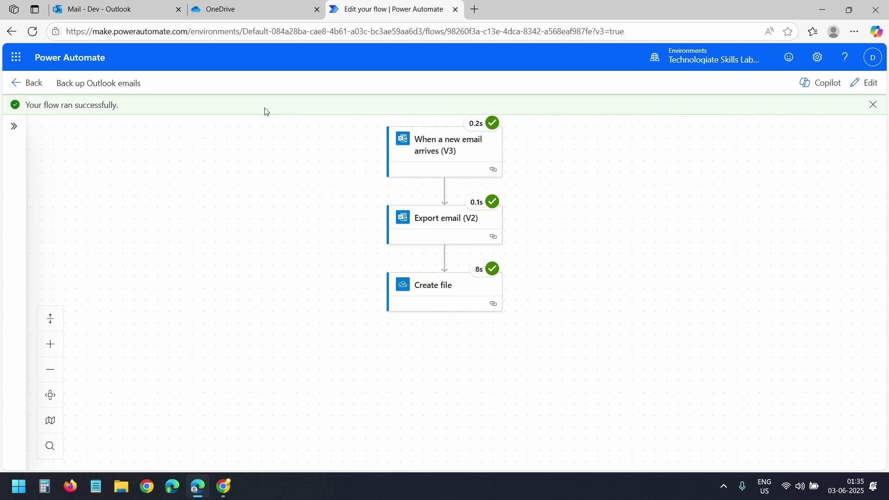
# After checking the run's green ticks, go back to OneDrive's Email Backup folder.
pyautogui.click(255, 16)
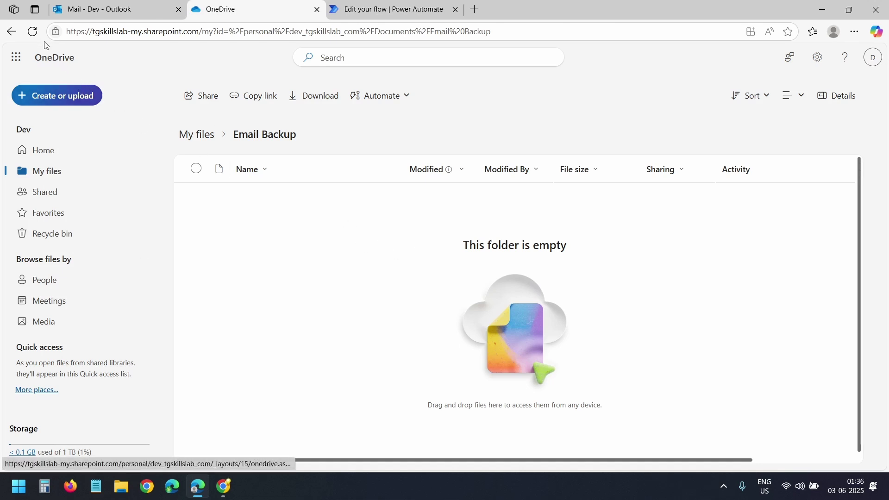
# Reload the Email Backup folder and widen the Name column to show the full .eml filename.
pyautogui.click(33, 31)
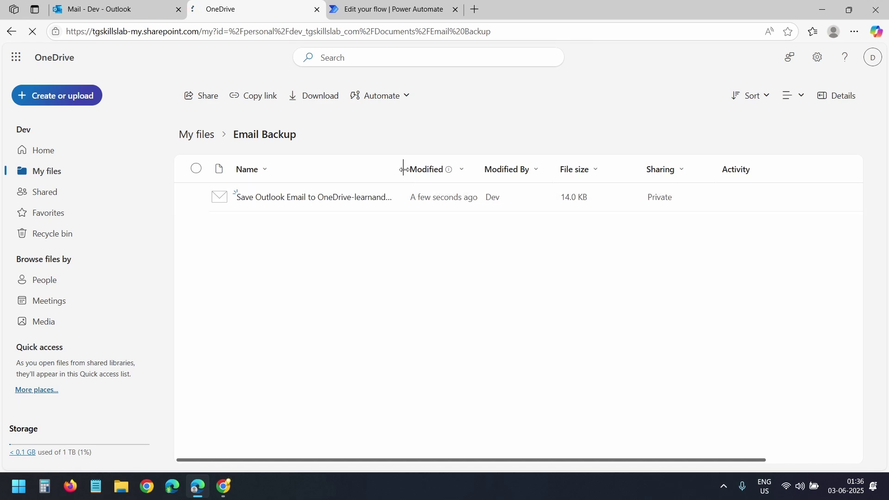
pyautogui.moveTo(403, 170); pyautogui.dragTo(607, 170)
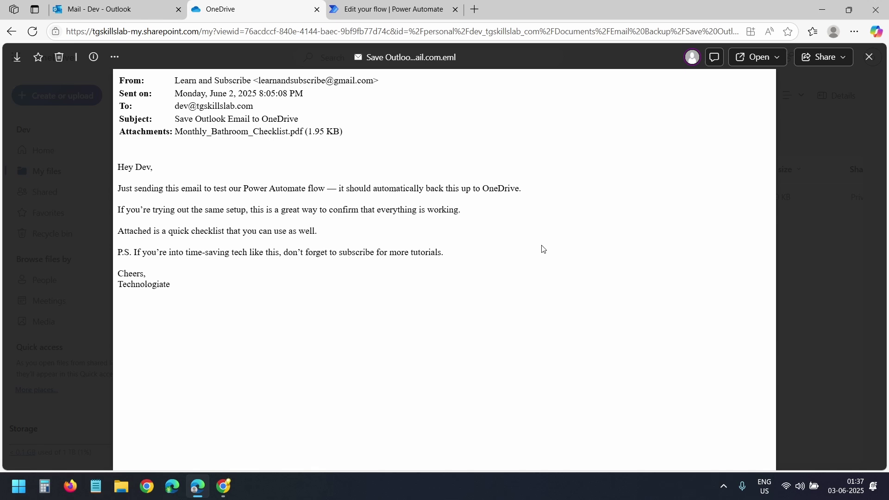
# Download the backup .eml file, keep it, and open it from Downloads in Outlook.
pyautogui.click(17, 56)
pyautogui.click(650, 114)
pyautogui.click(751, 55)
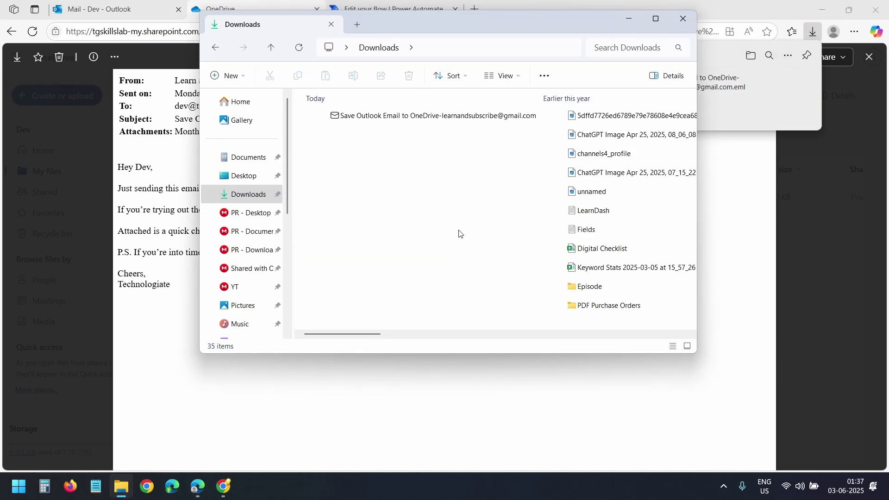
pyautogui.rightClick(362, 121)
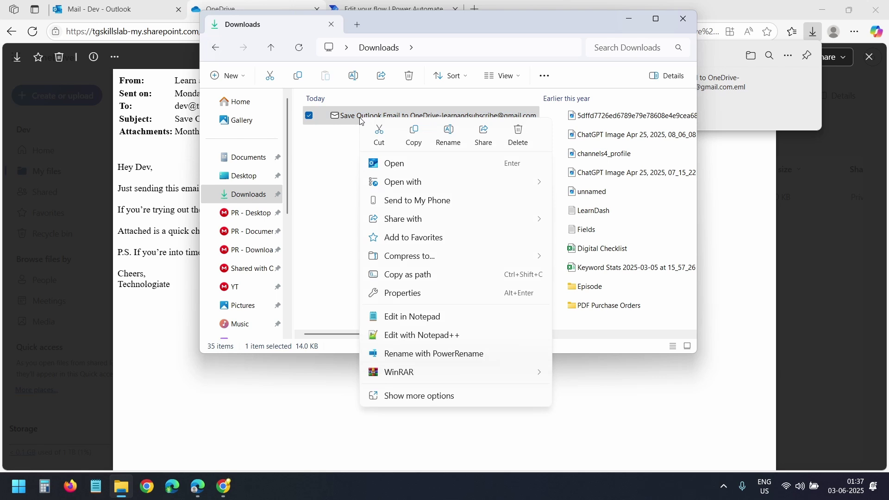
pyautogui.moveTo(407, 183)
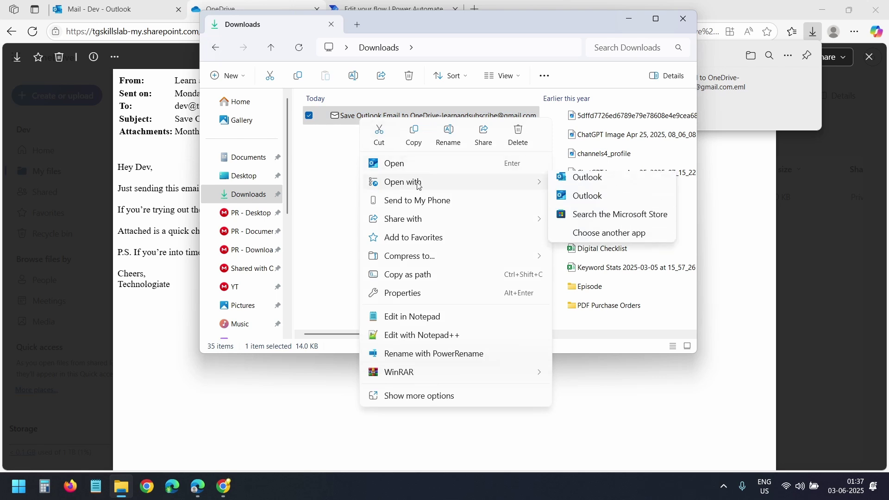
pyautogui.click(590, 185)
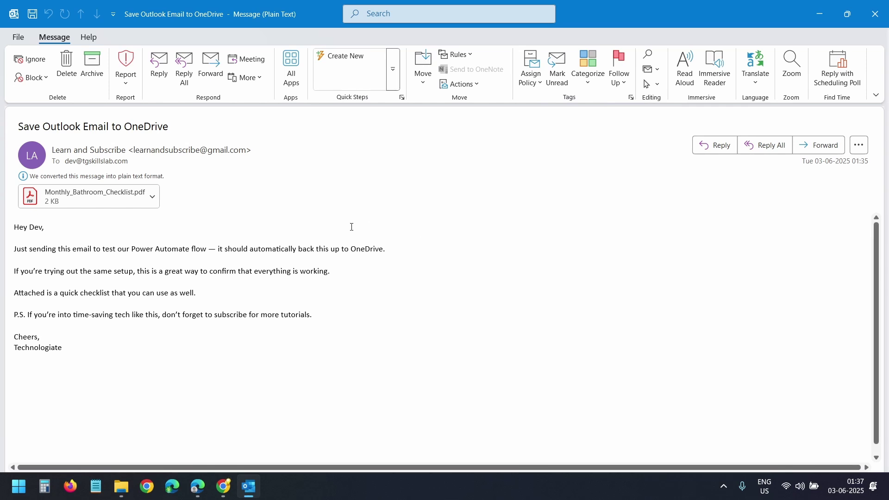
# Open the Monthly_Bathroom_Checklist.pdf attachment from the backed-up email, confirming the open prompt.
pyautogui.doubleClick(94, 193)
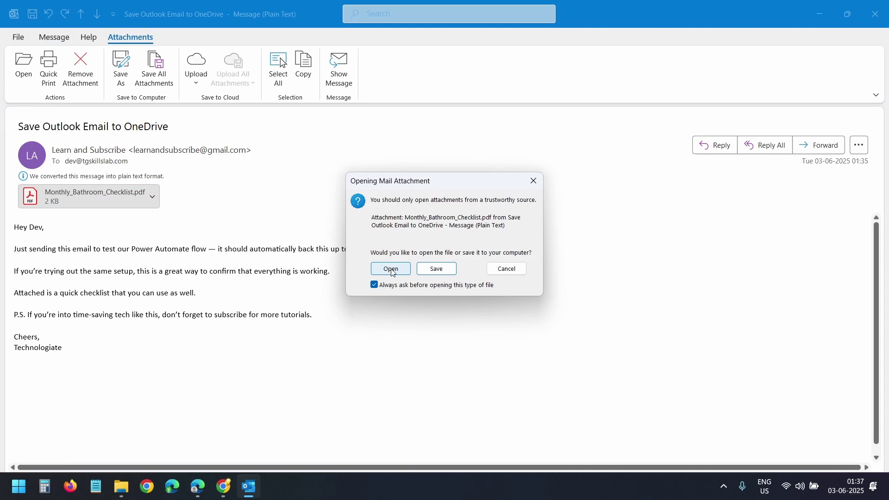
pyautogui.click(392, 272)
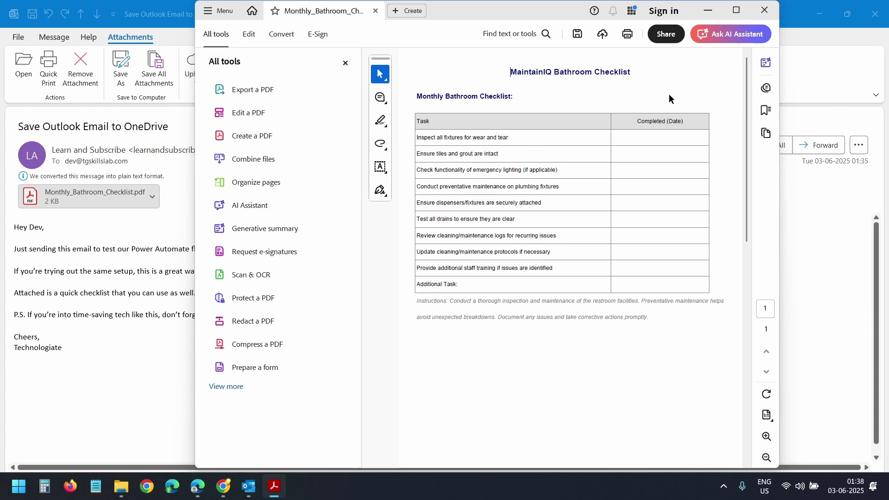
pyautogui.click(768, 18)
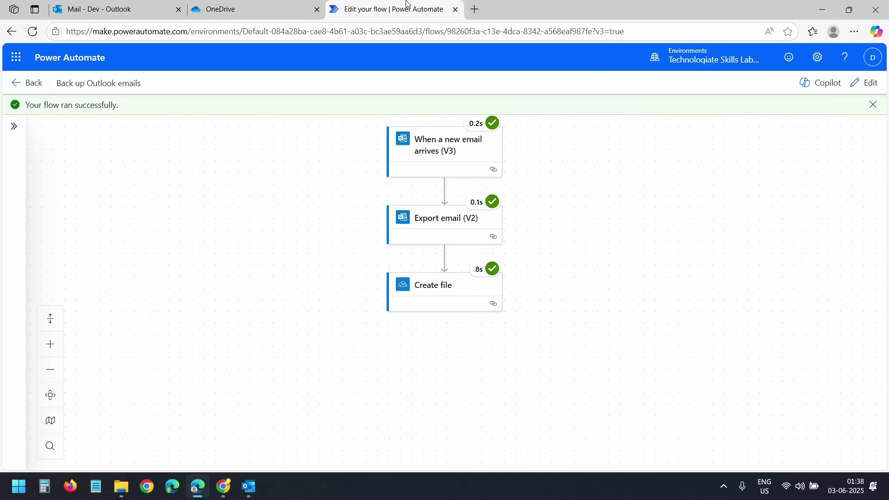